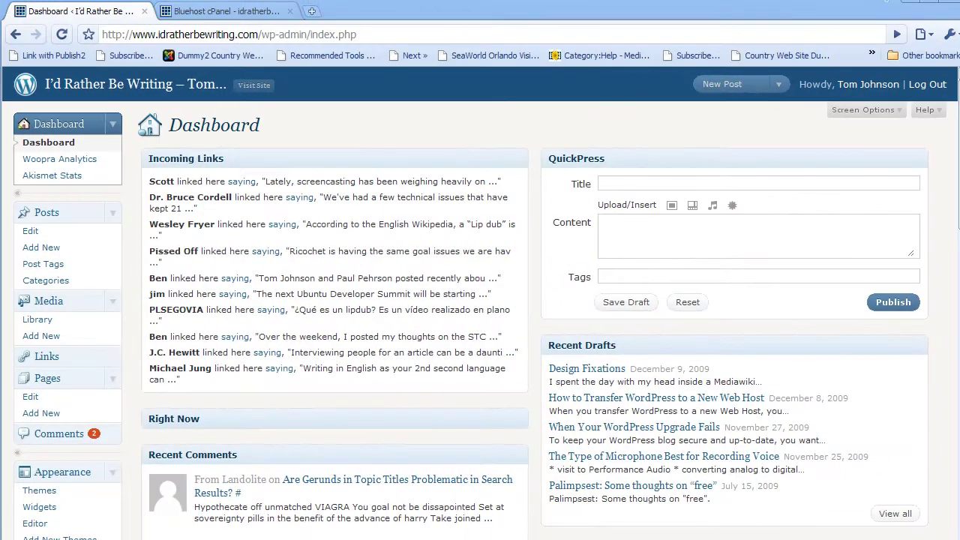
Run the automatic WordPress 2.8.6 reinstall from Tools > Upgrade; it hits the 33554432-byte memory error.
scroll(480, 300, down, 3)
scroll(555, 255, down, 3)
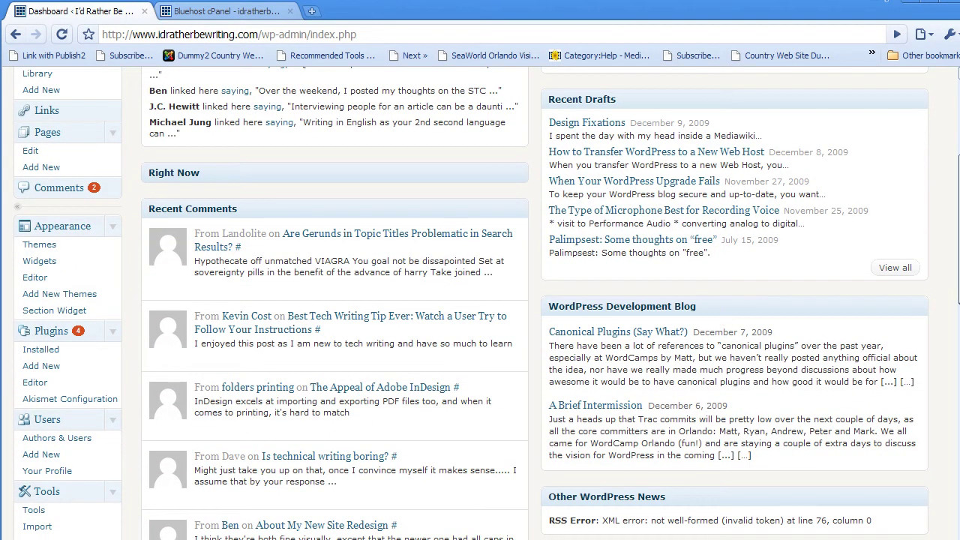
scroll(383, 324, down, 3)
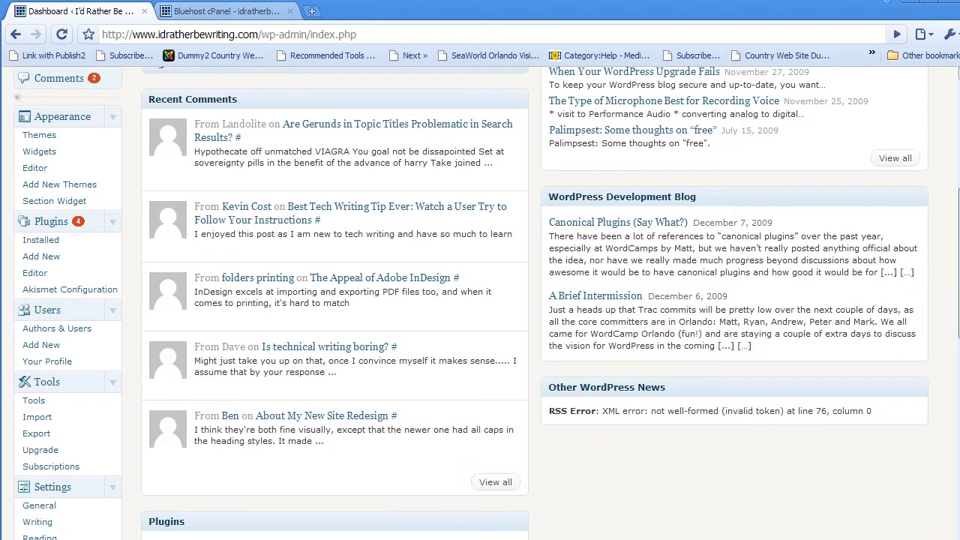
click(42, 451)
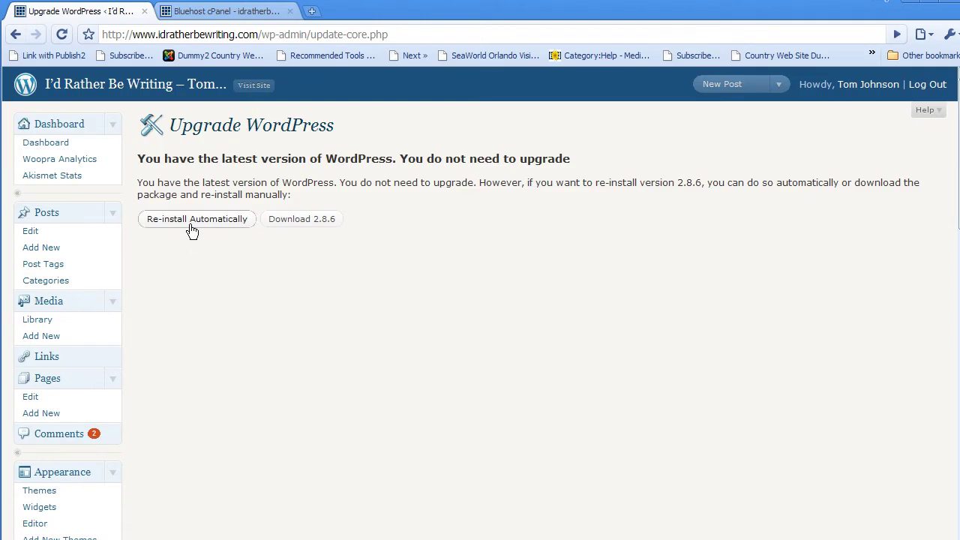
click(192, 219)
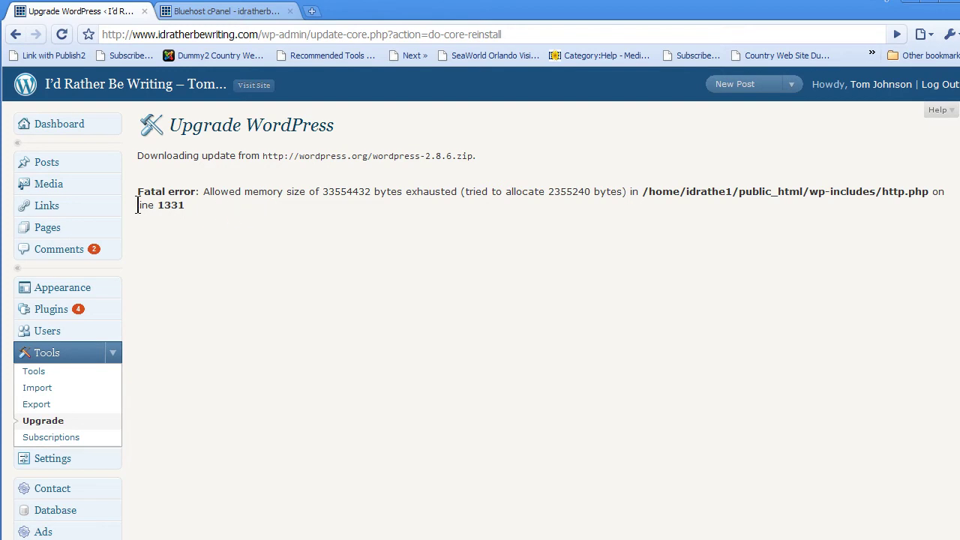
In cPanel PHP Config, keep PHP5 (Single php.ini) and install the default php.ini into public_html.
click(251, 12)
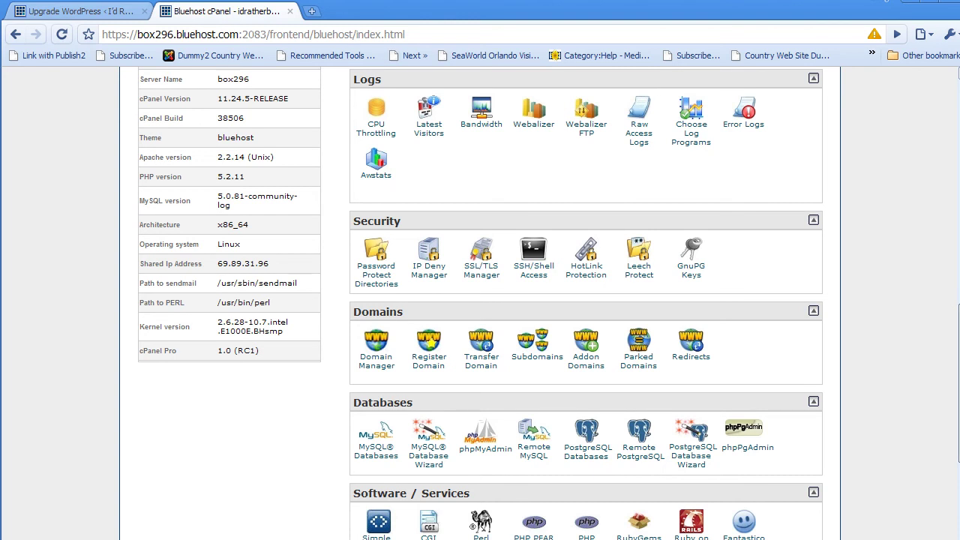
scroll(954, 321, down, 2)
scroll(953, 321, down, 2)
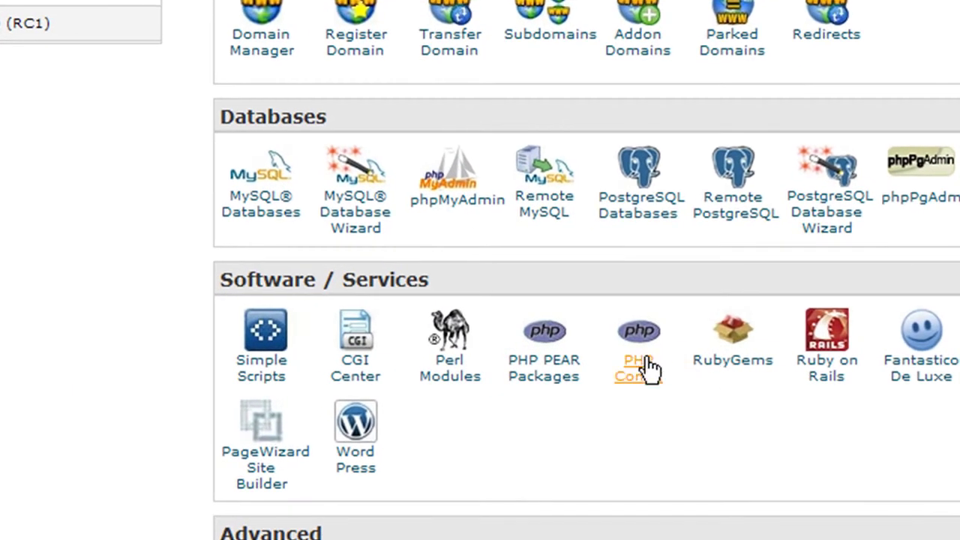
click(647, 367)
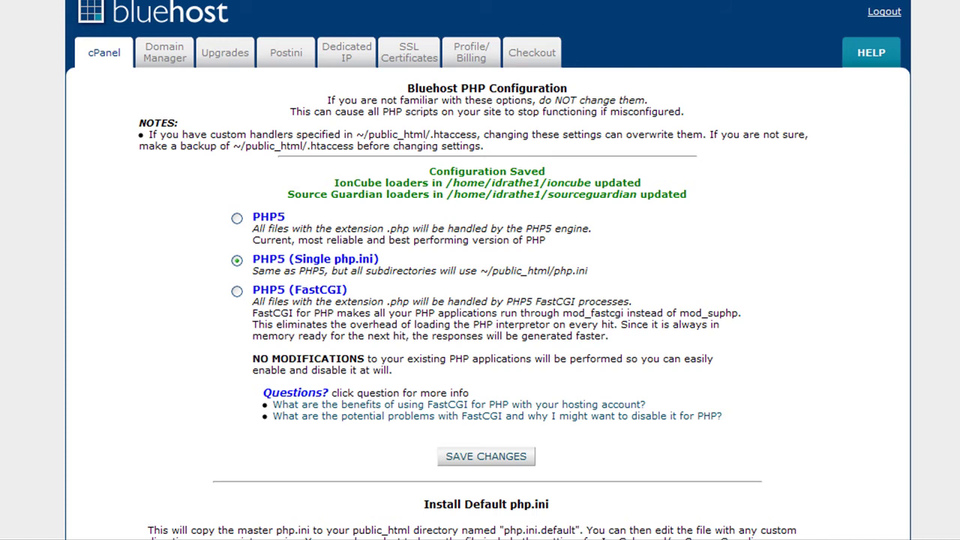
scroll(480, 270, down, 4)
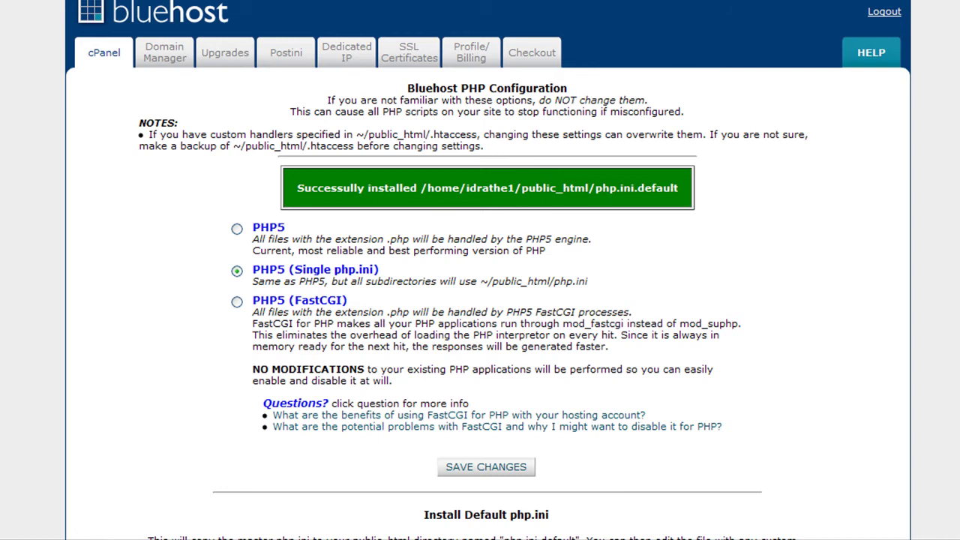
Download php.ini.default from the server's /public_html to the local Desktop in FileZilla, then close FileZilla.
key(alt+Tab)
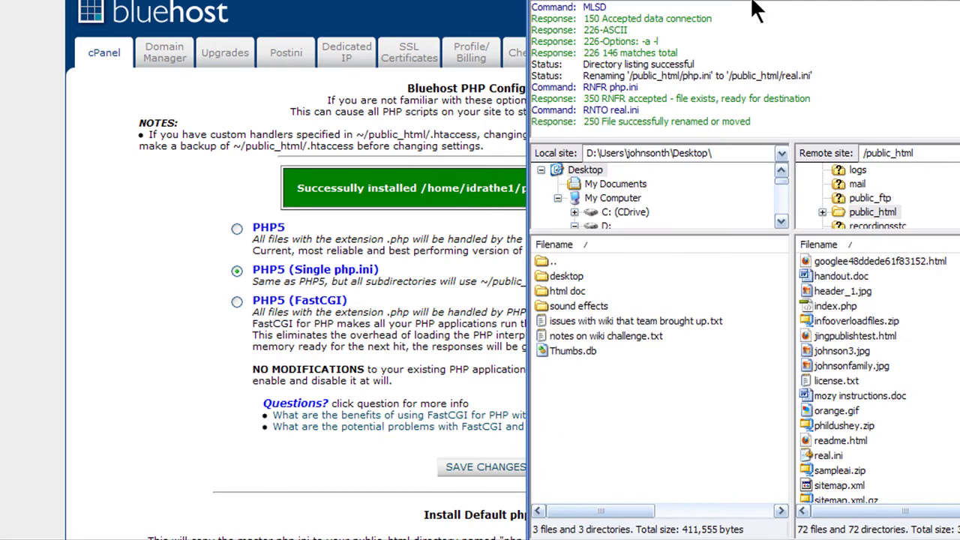
drag(837, 0, 480, 0)
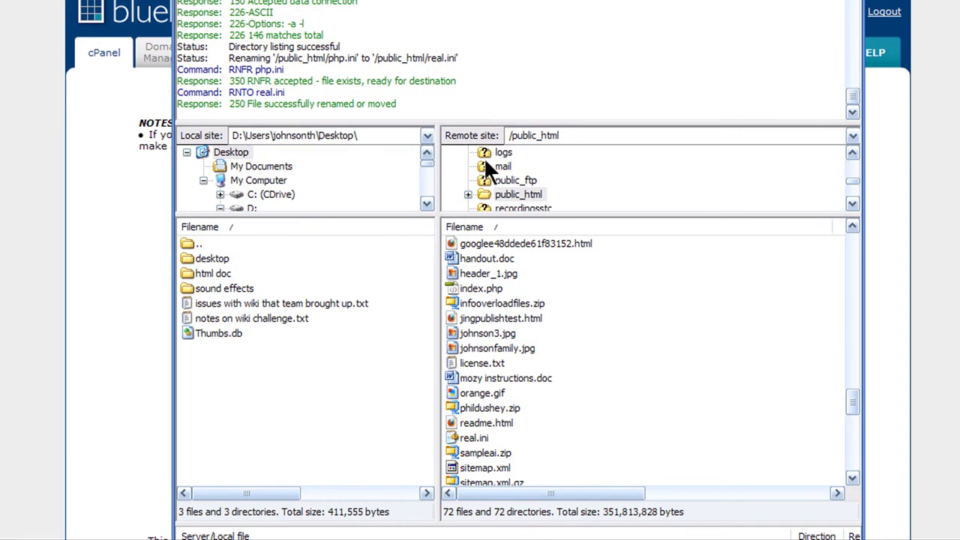
click(504, 180)
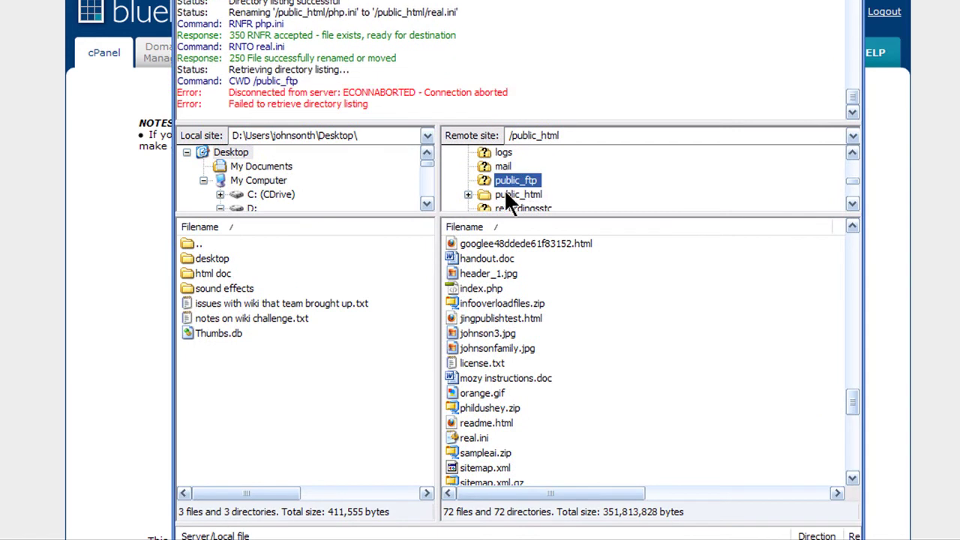
click(507, 195)
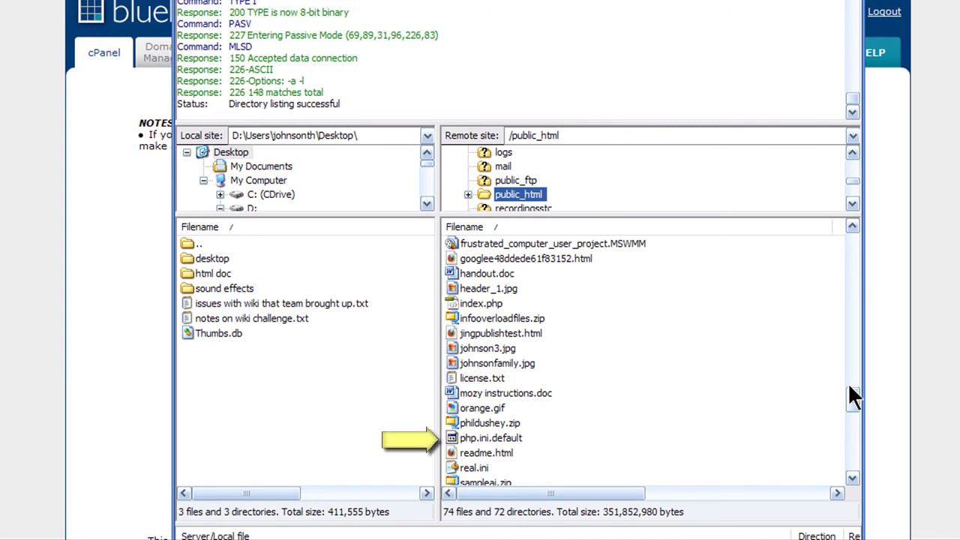
click(493, 438)
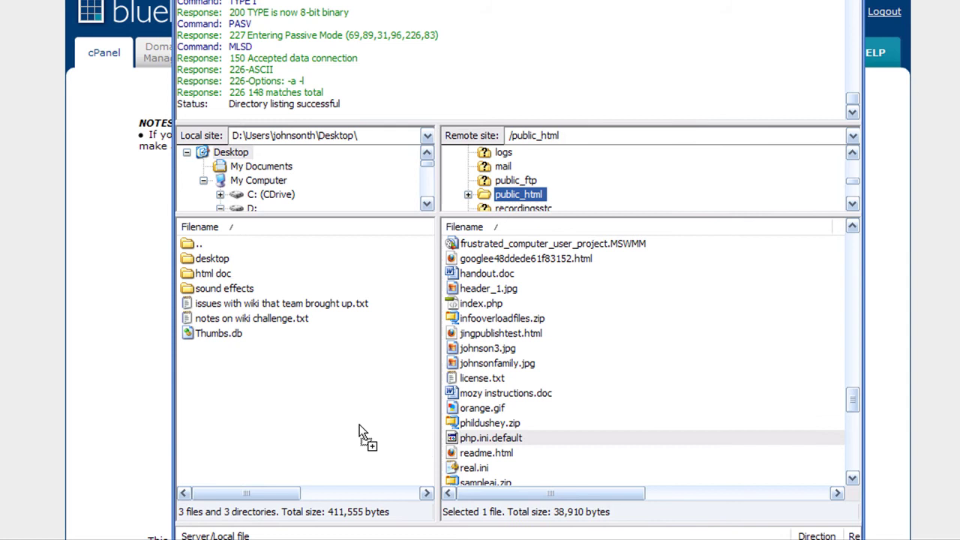
drag(336, 421, 335, 420)
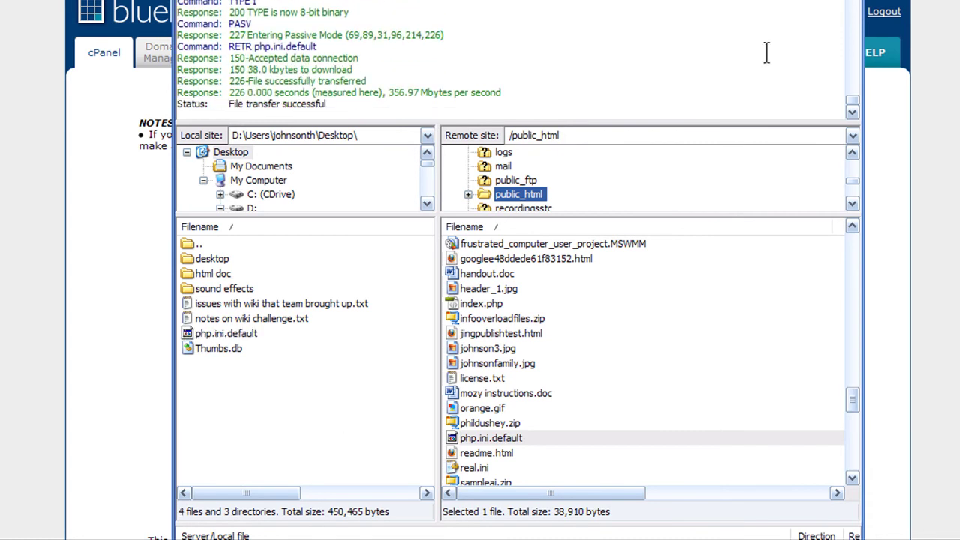
key(alt+Tab)
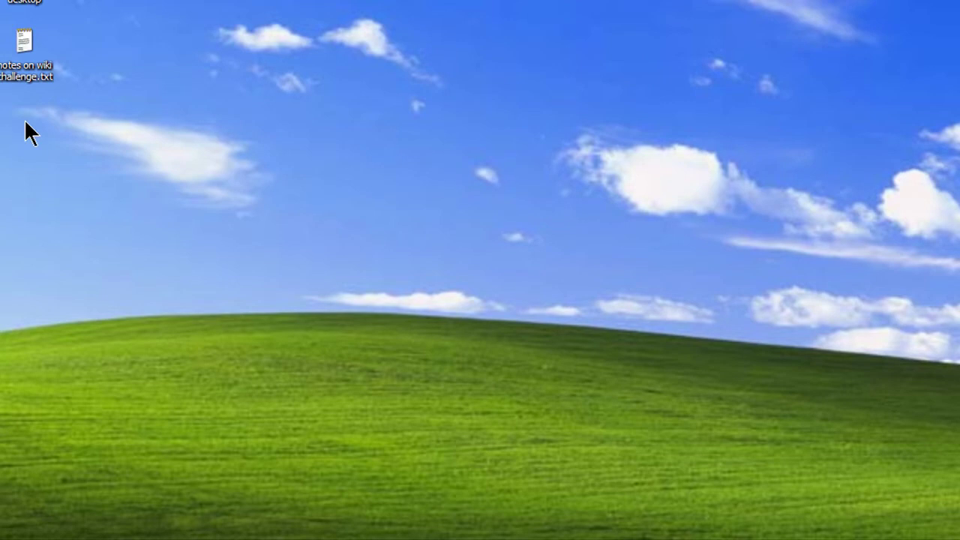
Rename the desktop php.ini.default to php.ini and open it in Notepad++.
drag(3, 169, 103, 152)
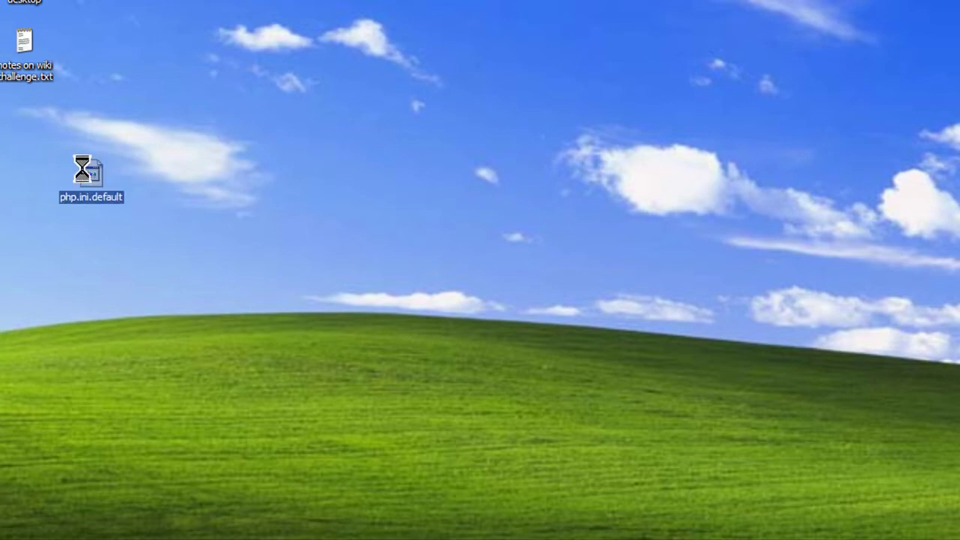
right_click(80, 167)
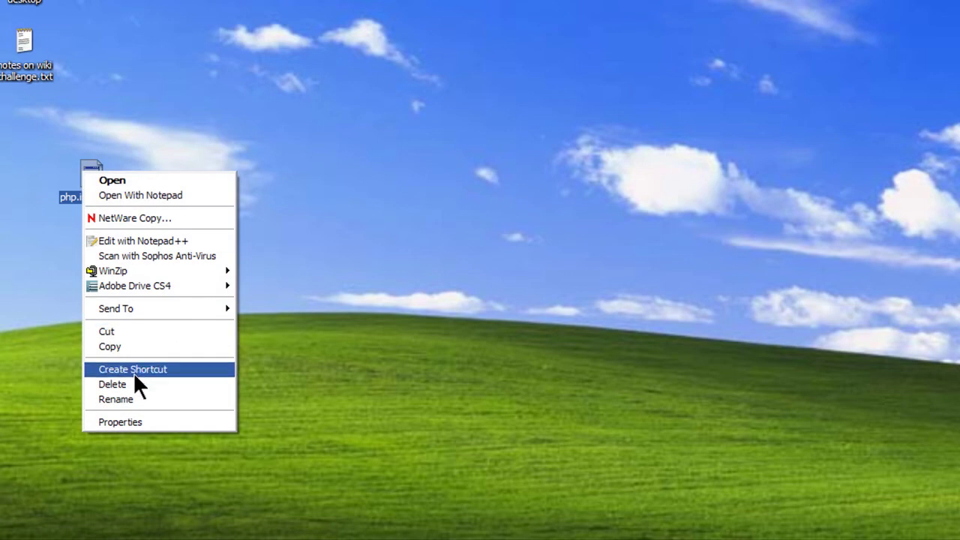
click(133, 399)
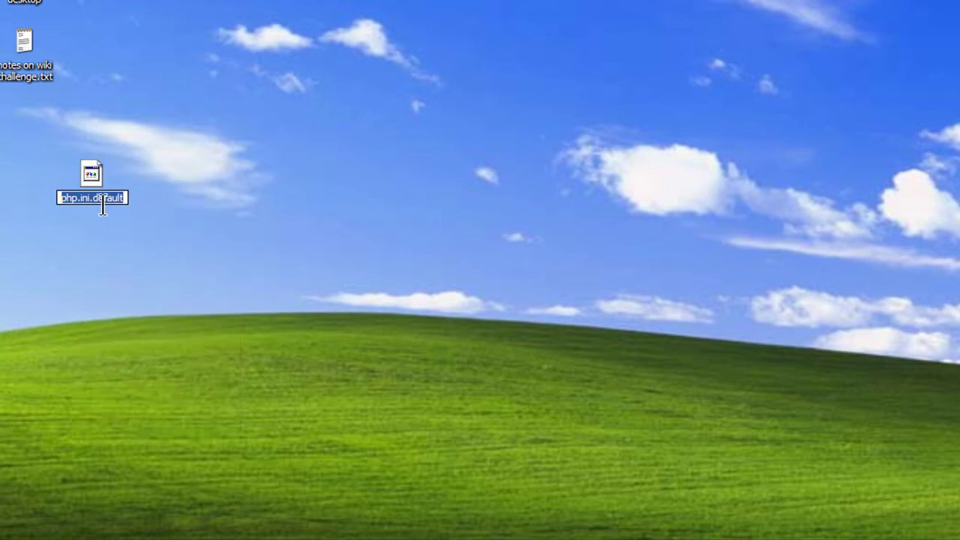
drag(89, 196, 140, 182)
key(Delete)
key(Return)
right_click(80, 172)
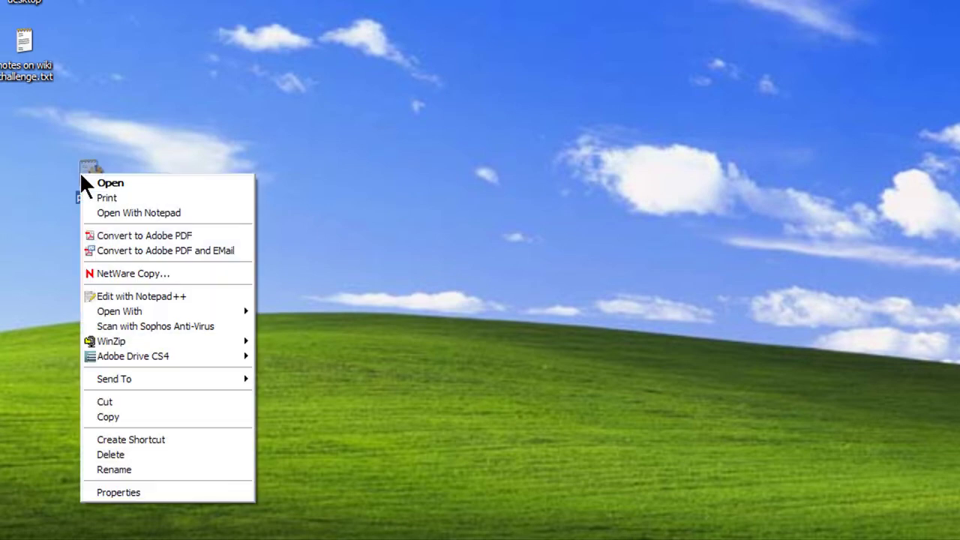
click(140, 297)
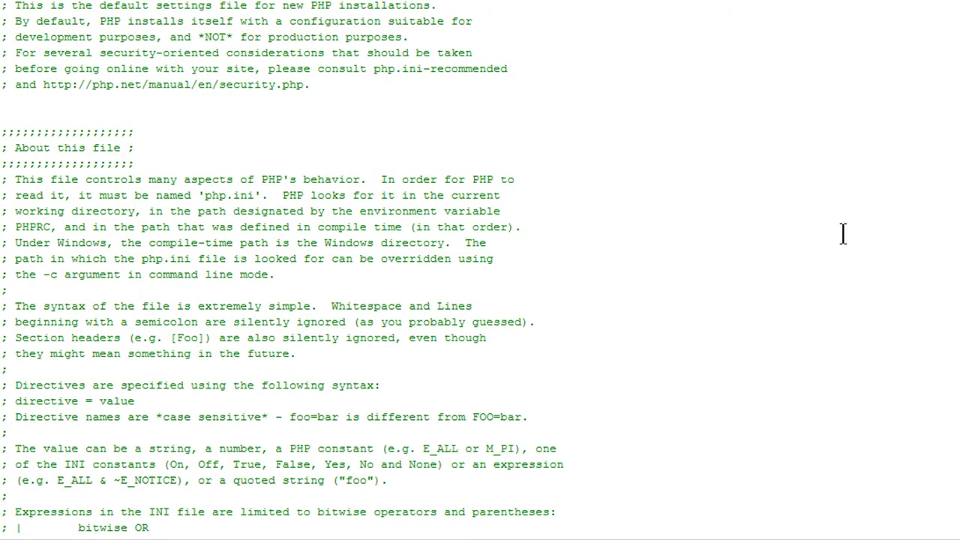
Find the memory_limit setting in php.ini and change it from 32M to 80M.
click(454, 248)
key(ctrl+f)
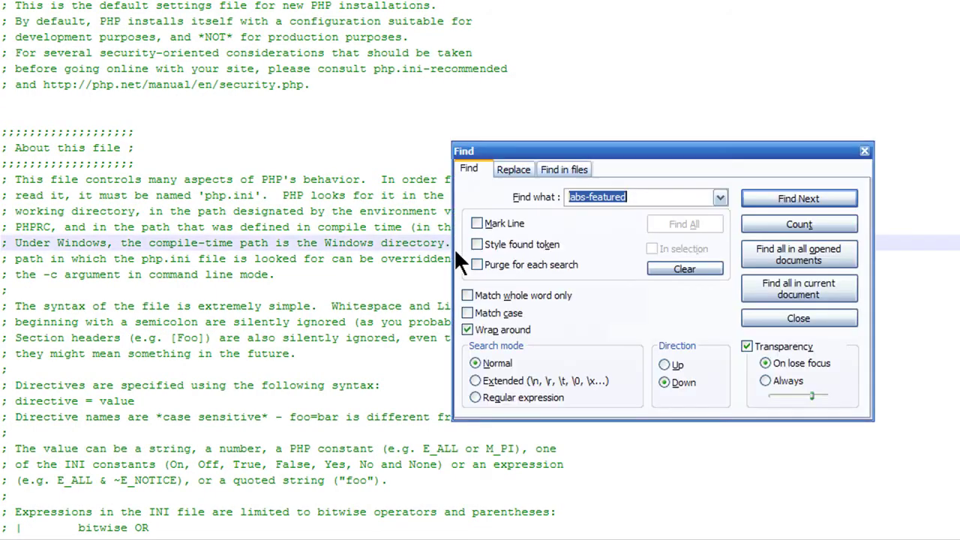
text(memo)
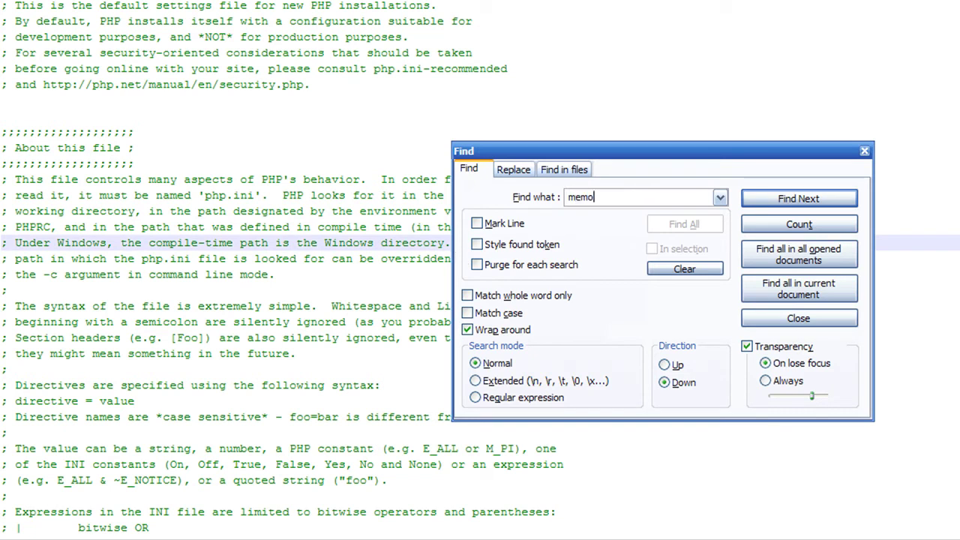
text(ry)
key(Return)
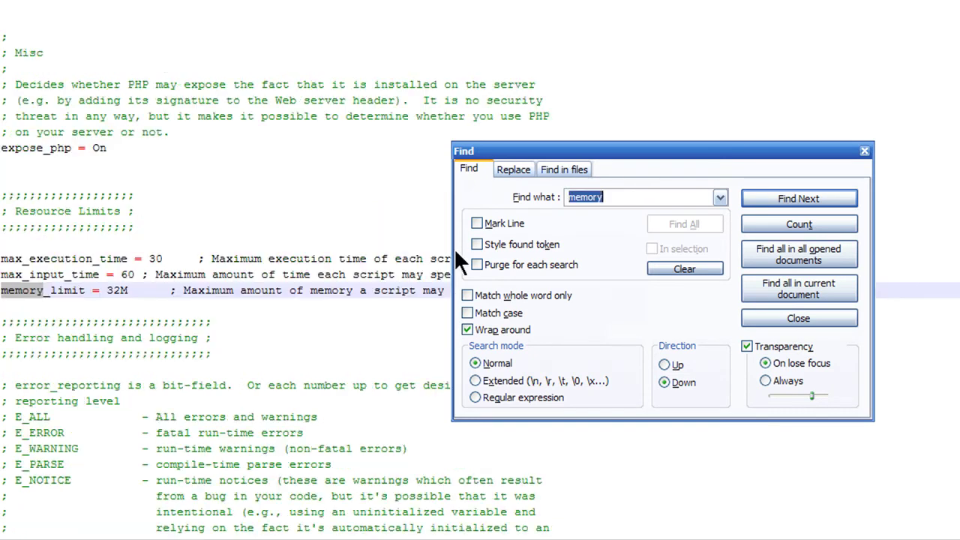
click(119, 275)
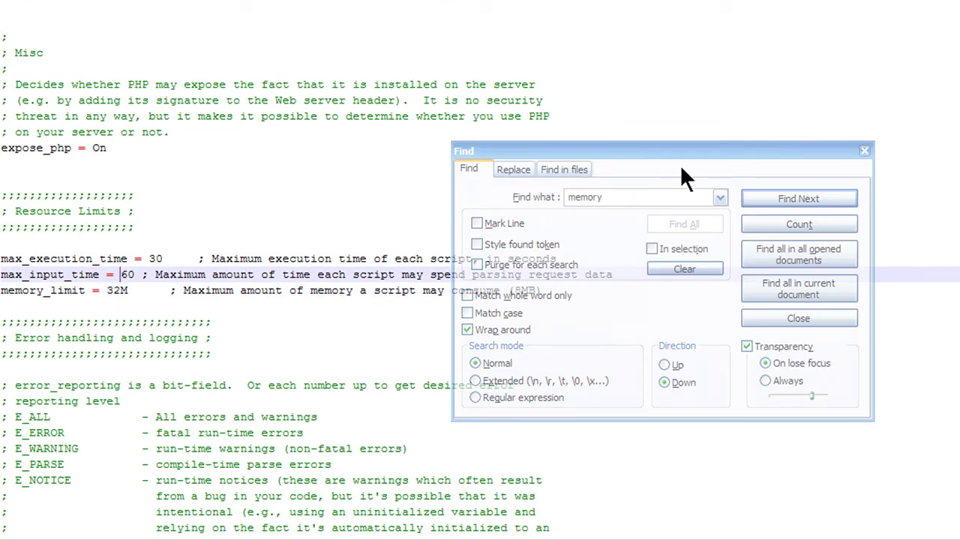
click(865, 150)
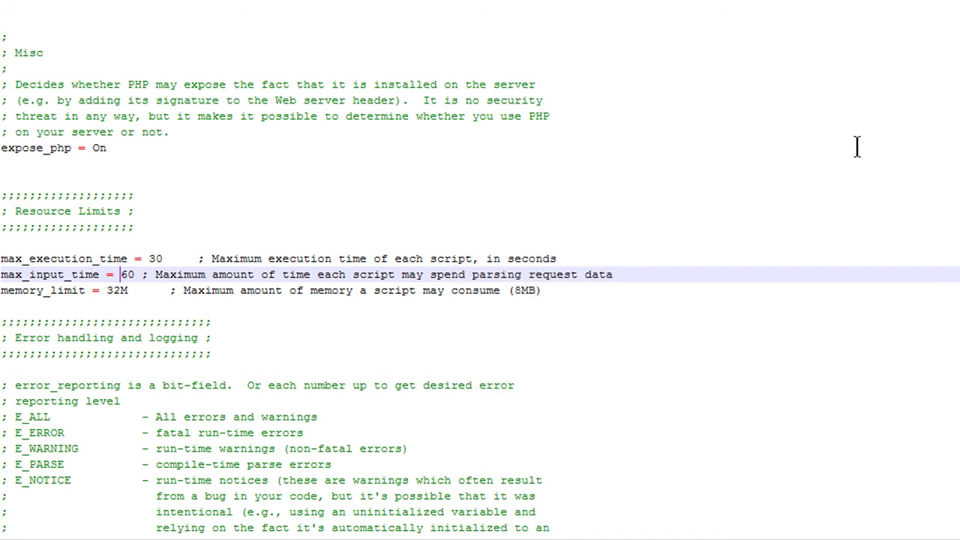
click(119, 292)
key(BackSpace)
key(BackSpace)
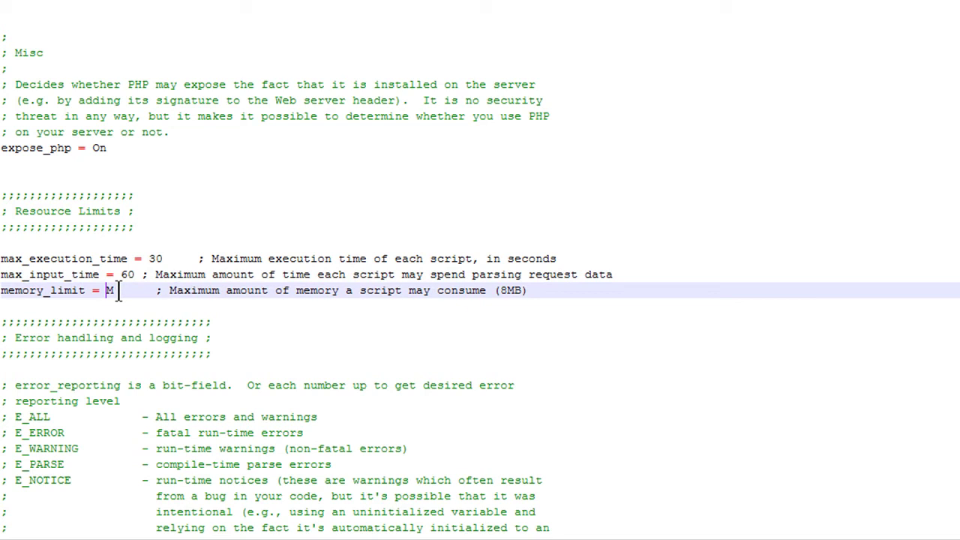
text(80)
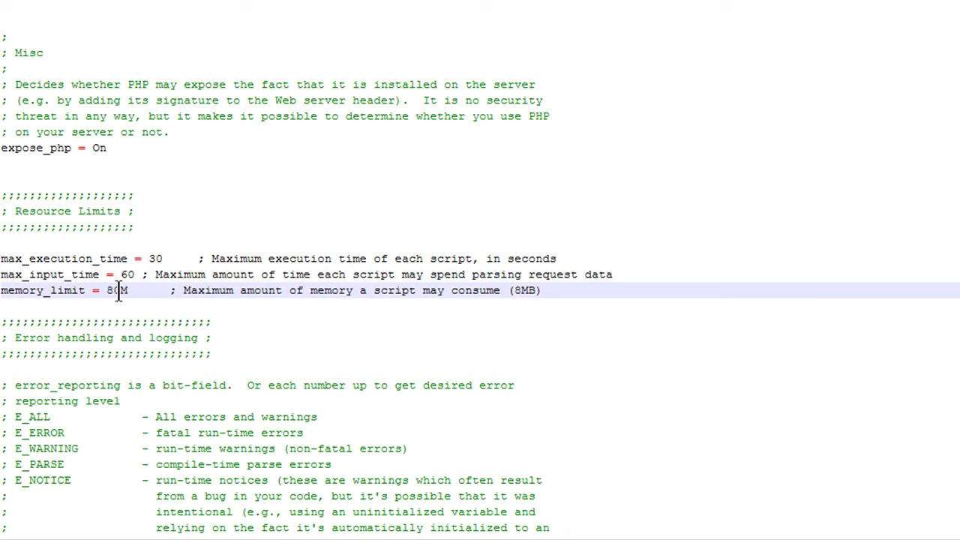
Set max_input_time to 120 and max_execution_time to 60.
key(Up)
key(Right)
key(Right)
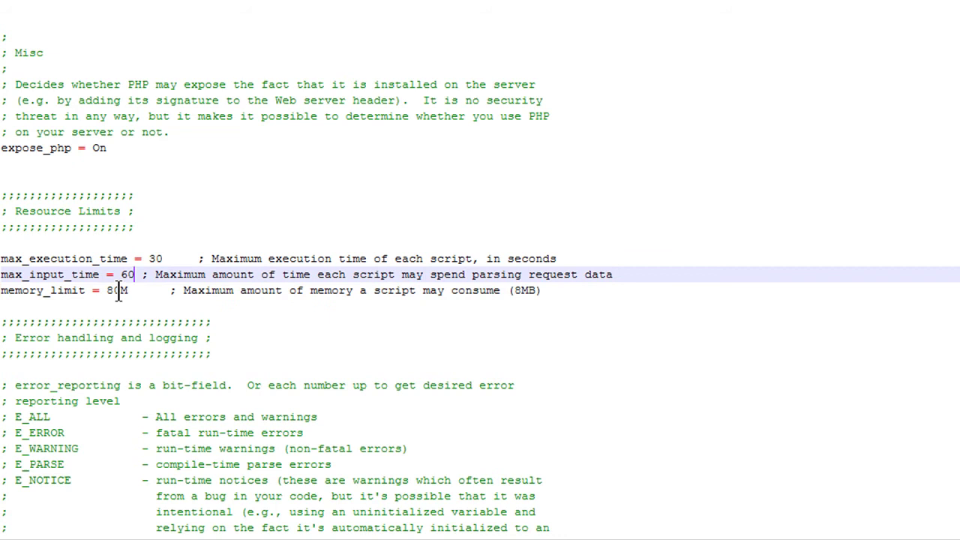
key(BackSpace)
key(BackSpace)
text(120)
key(Up)
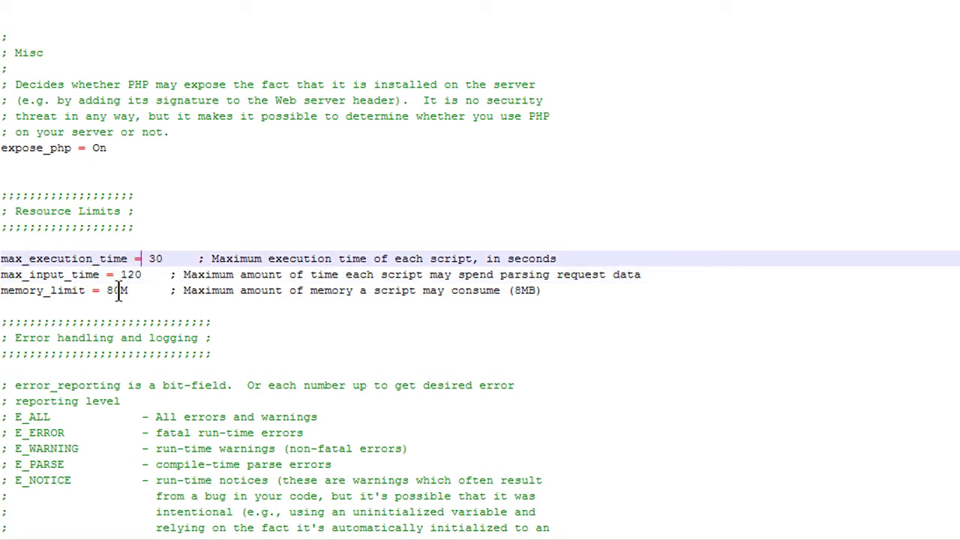
key(Right)
key(Right)
key(BackSpace)
key(BackSpace)
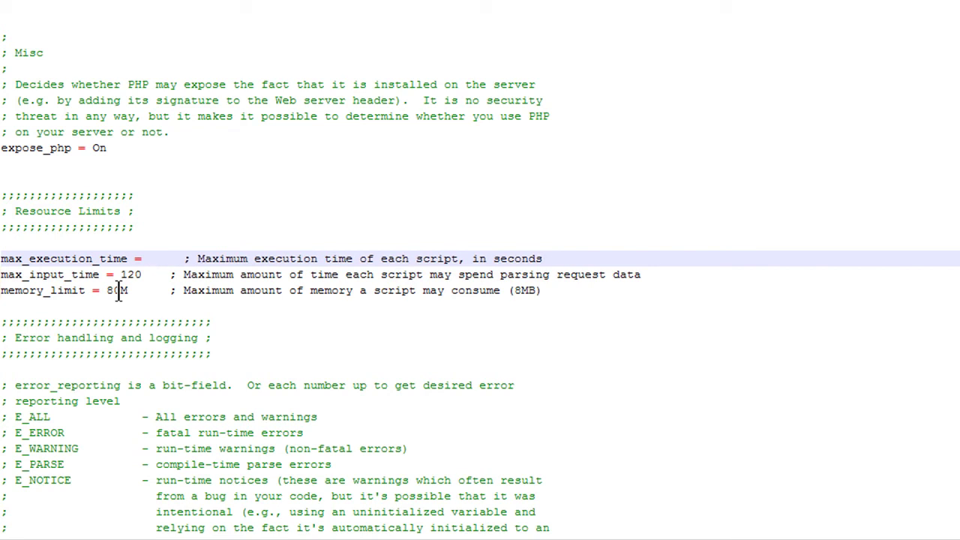
text(6)
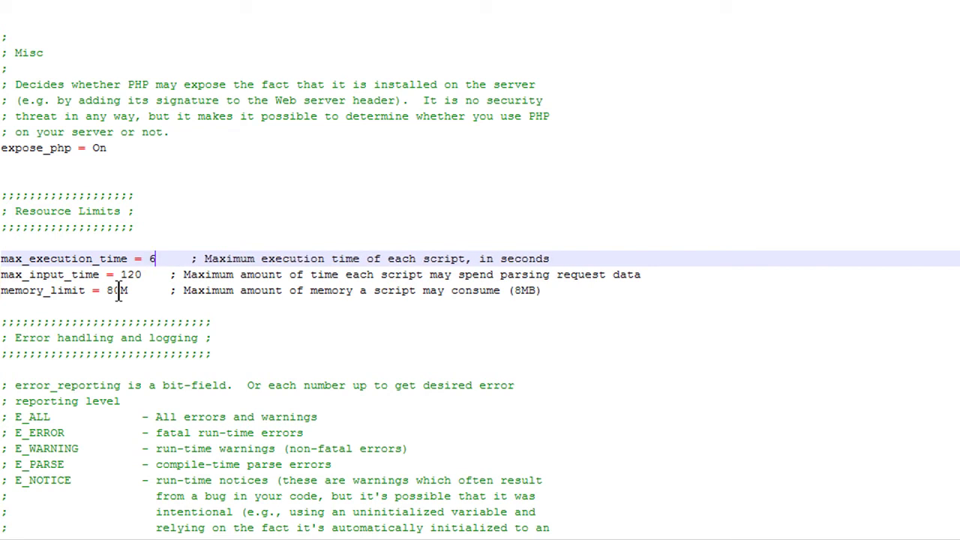
text(0)
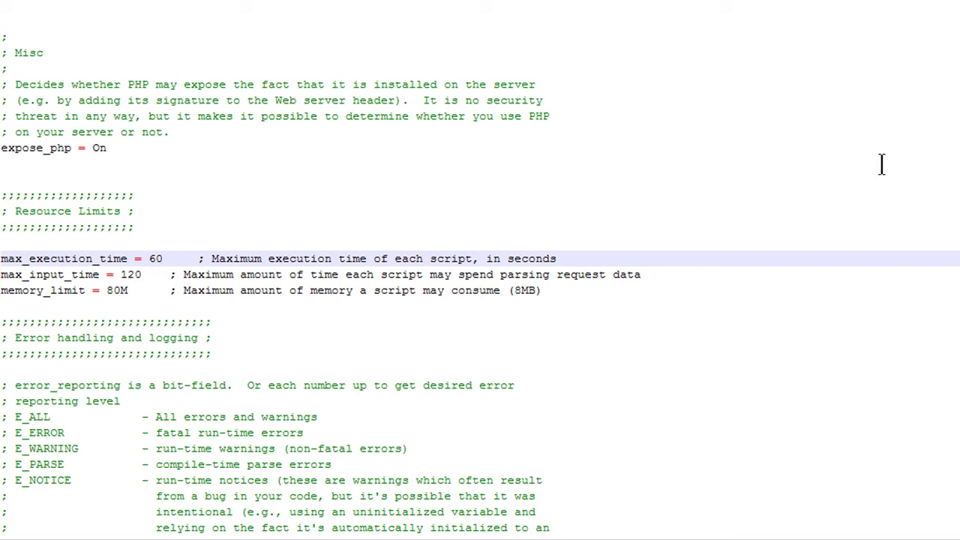
Find upload_max_filesize and raise it from 2M to 20M.
click(316, 165)
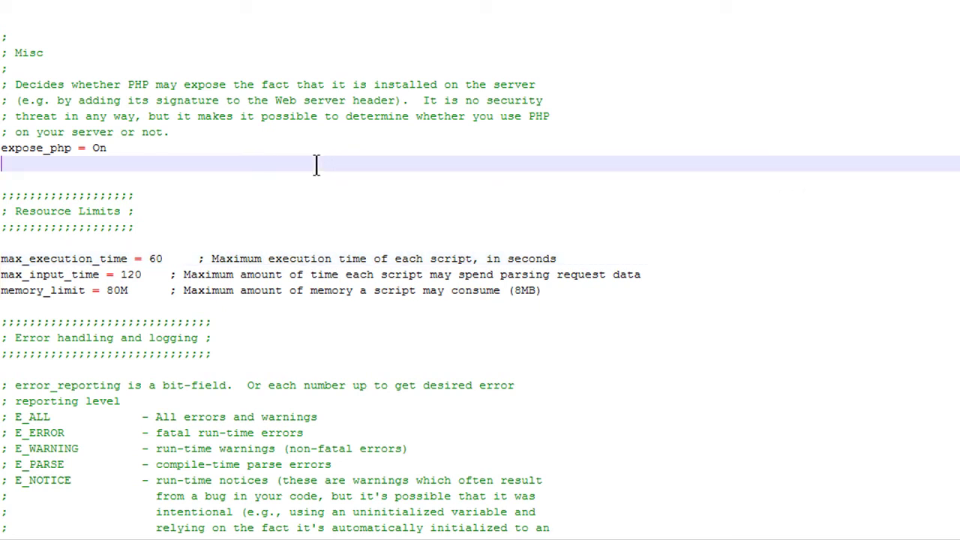
key(ctrl+f)
text(uploa)
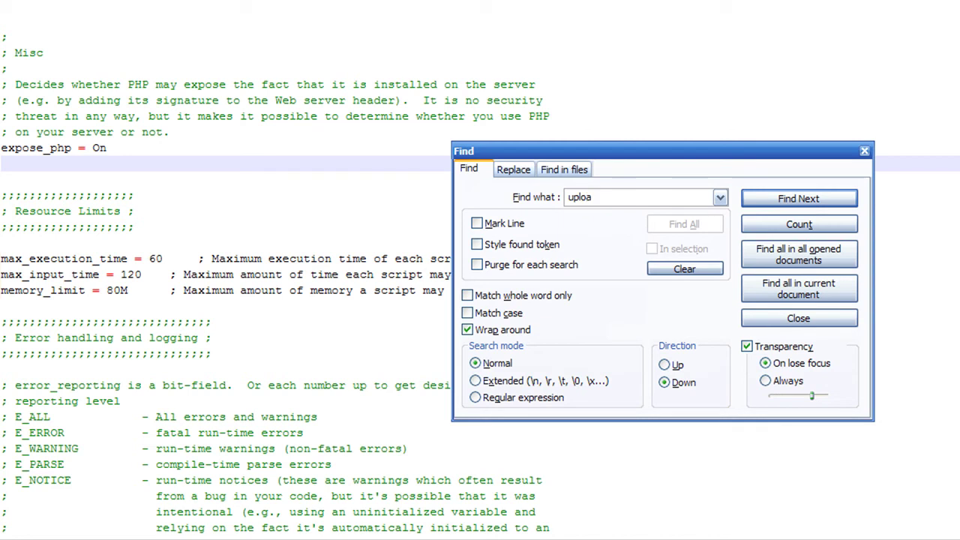
text(d)
key(Return)
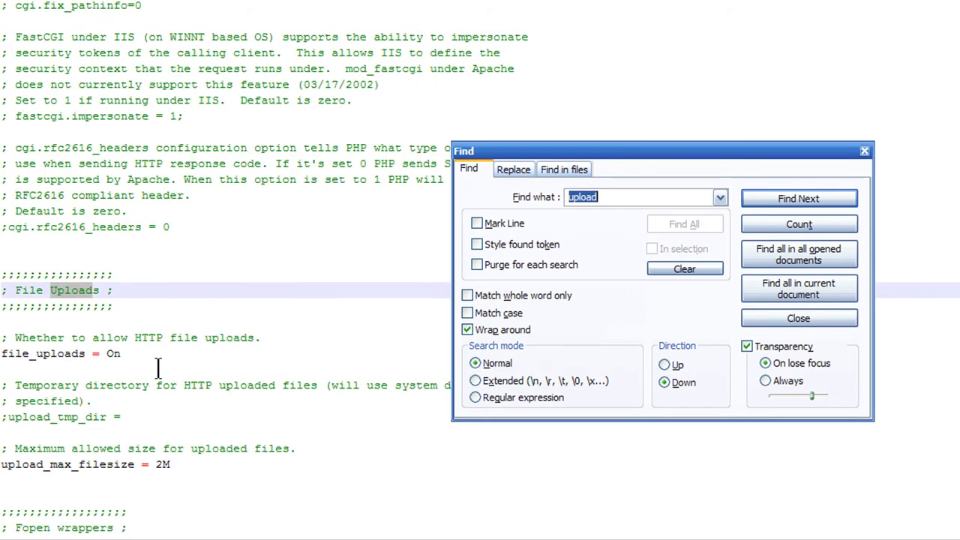
click(165, 465)
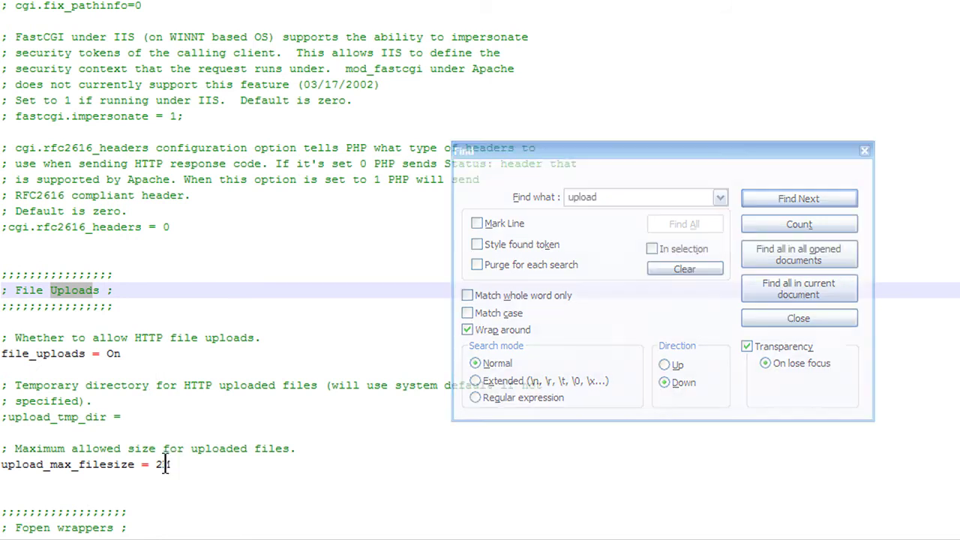
key(BackSpace)
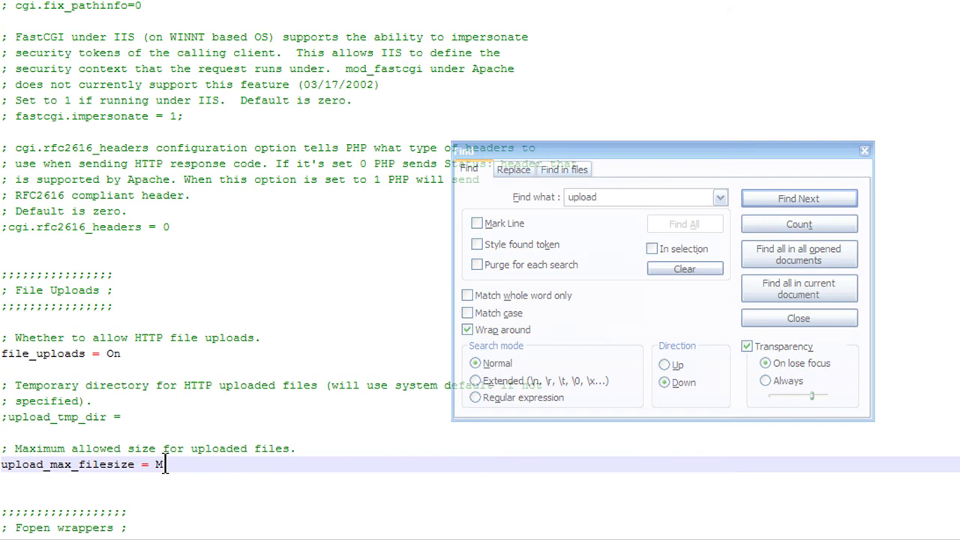
text(20)
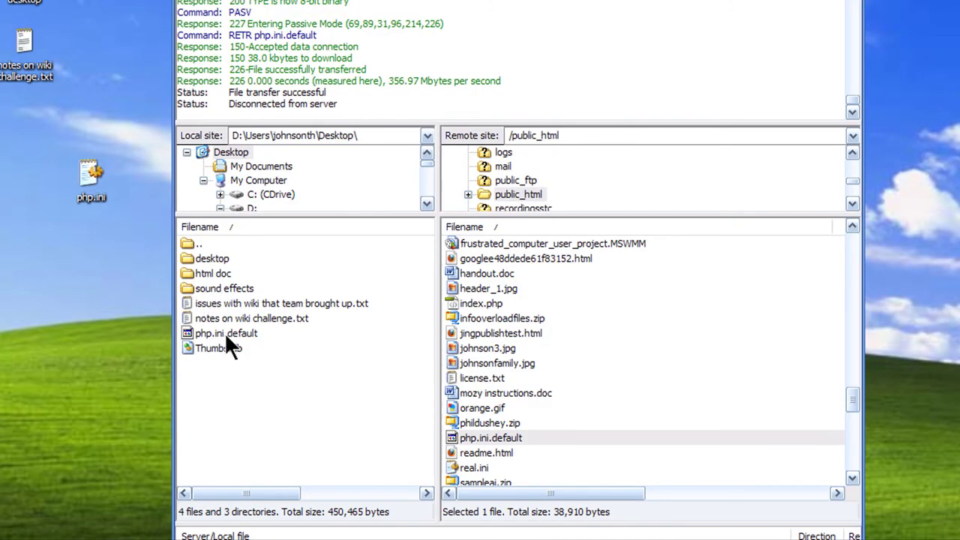
Upload the edited local php.ini to the server's /public_html folder with FileZilla.
click(226, 338)
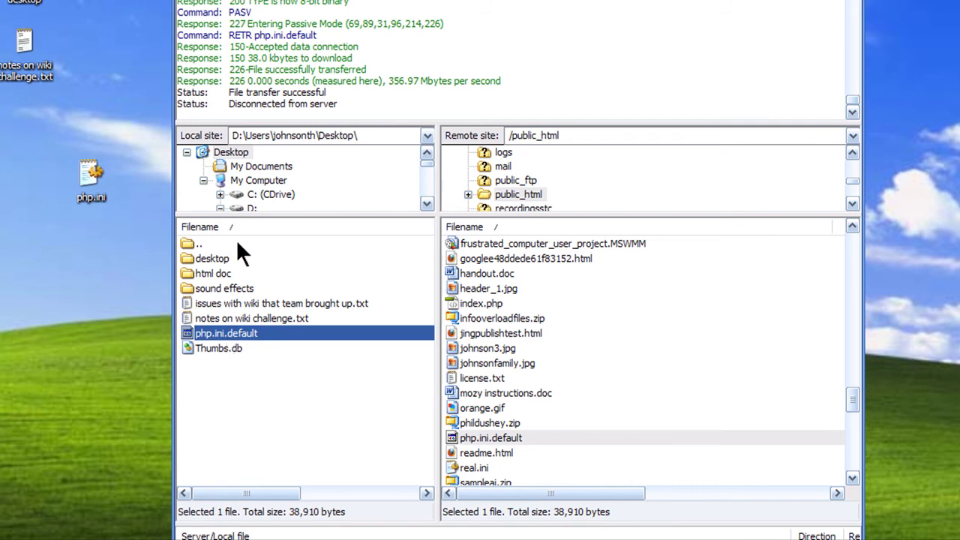
click(203, 327)
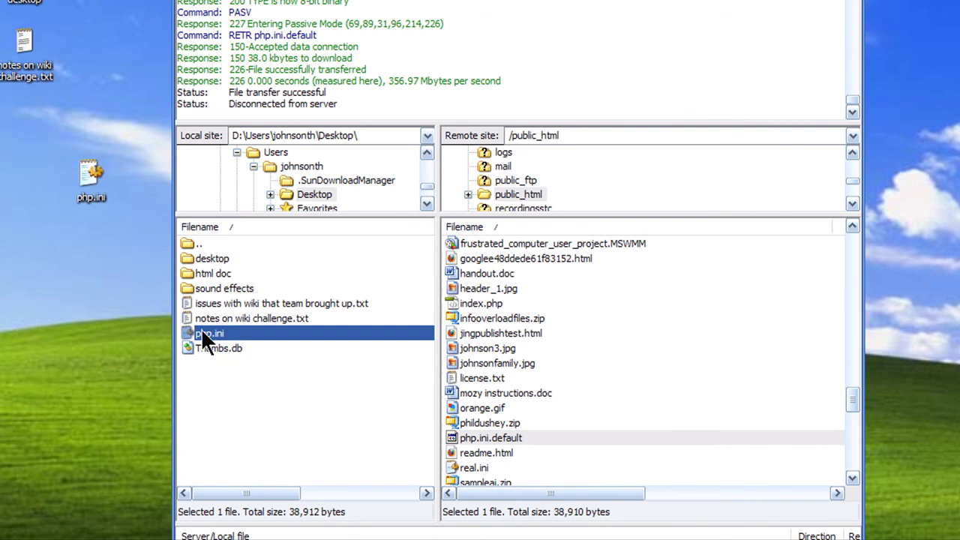
right_click(201, 327)
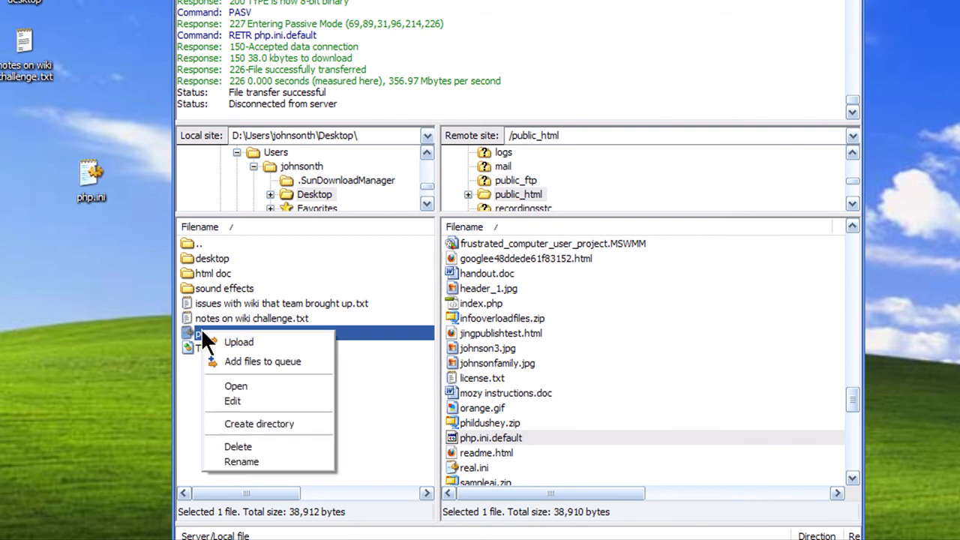
click(241, 342)
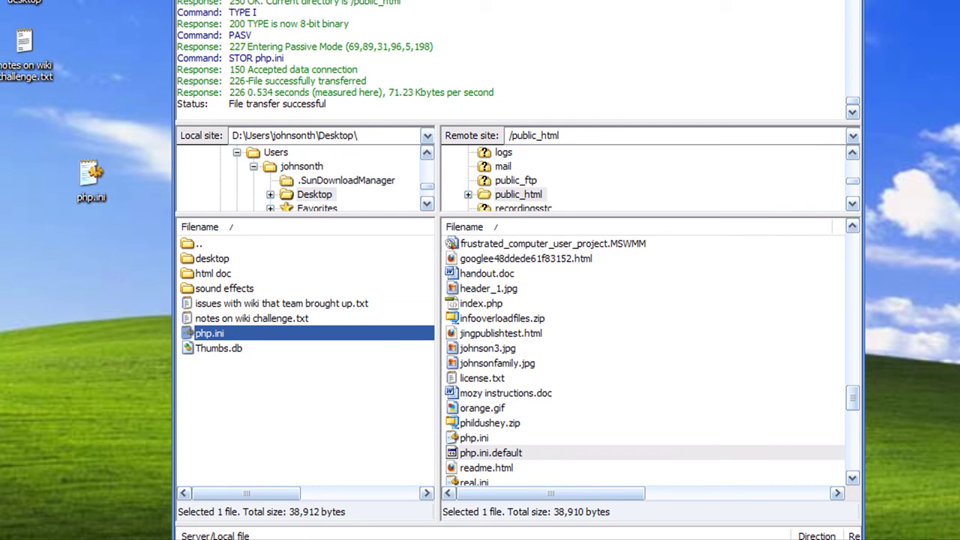
key(alt+Tab)
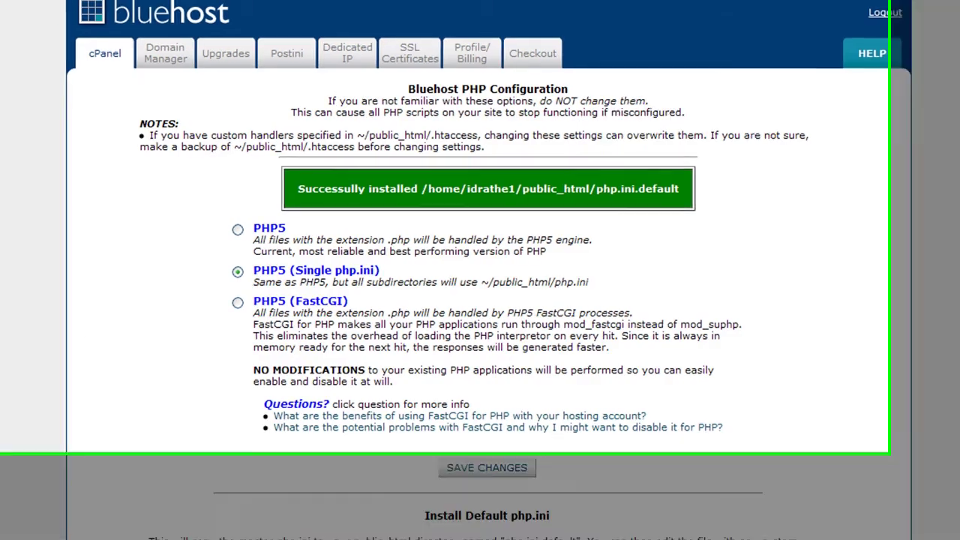
Re-run the automatic WordPress 2.8.6 reinstall from Tools > Upgrade, which now completes.
click(105, 10)
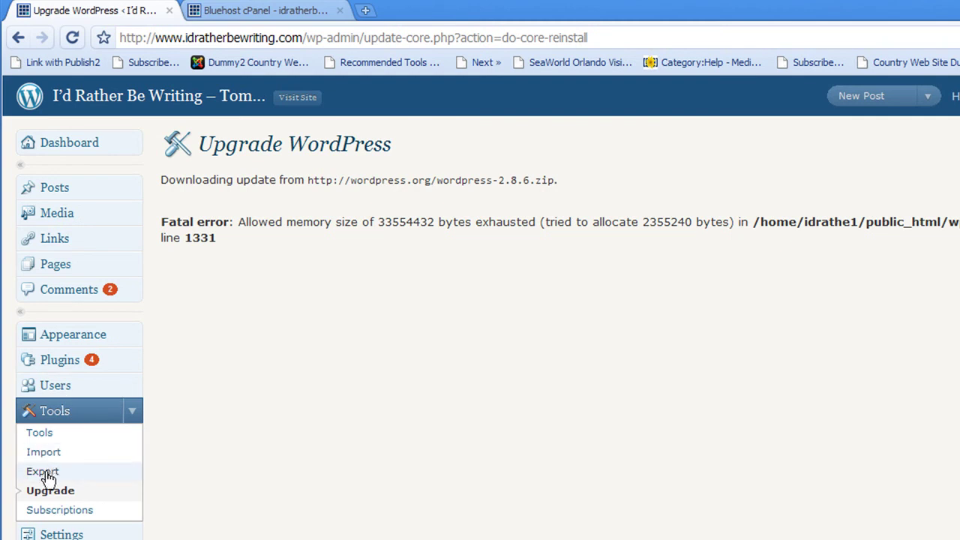
click(47, 501)
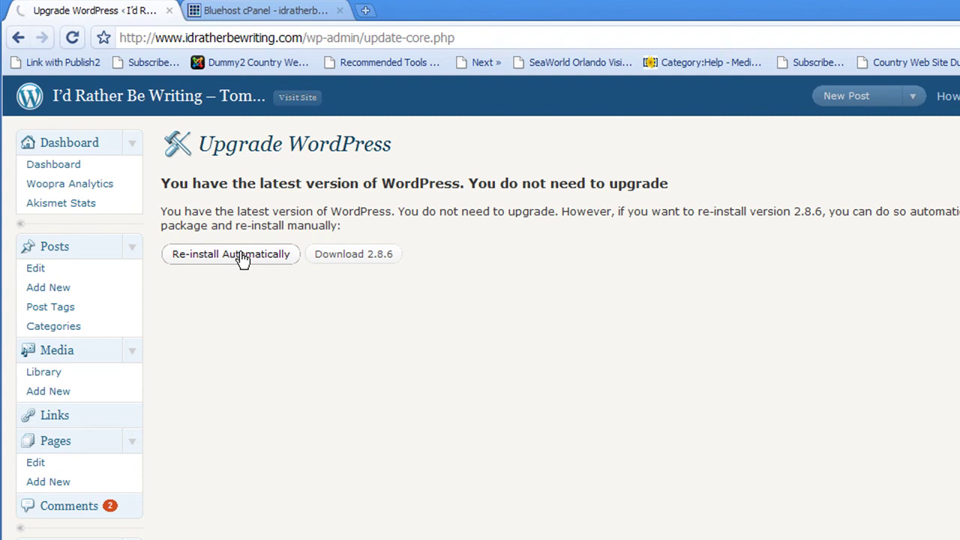
click(243, 256)
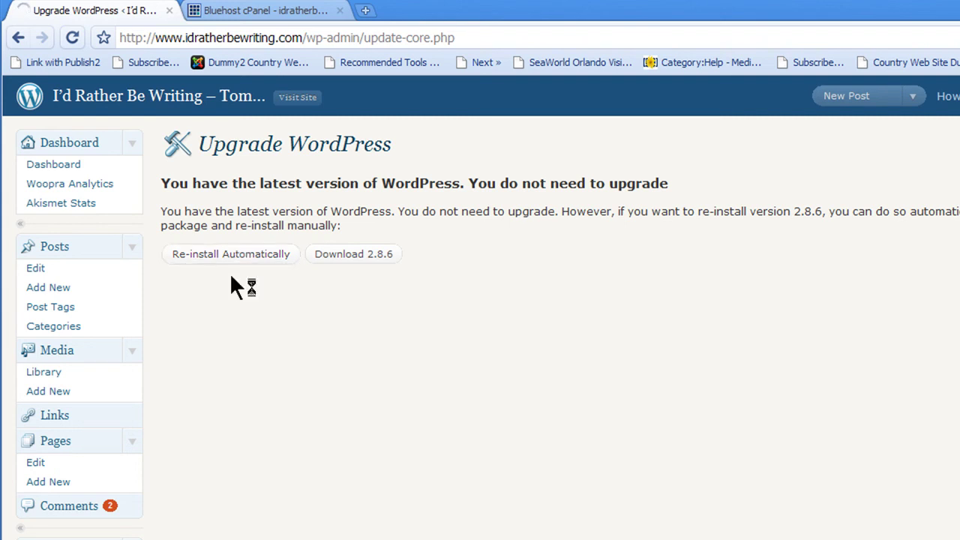